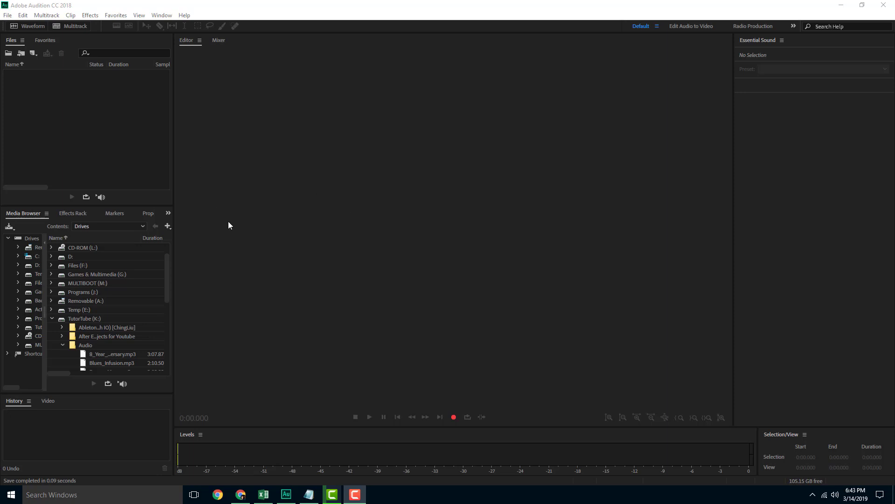
- Create a new stereo 48000 Hz audio file, Untitled 3
left_click(33, 53)
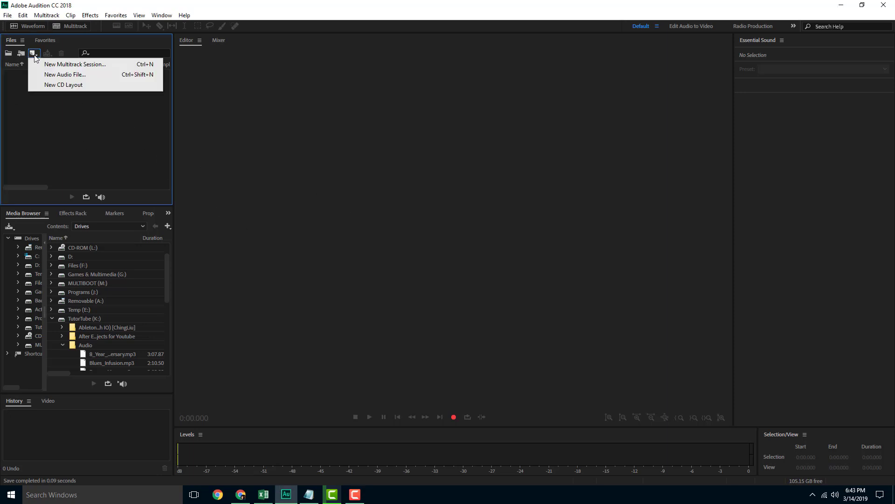
left_click(70, 72)
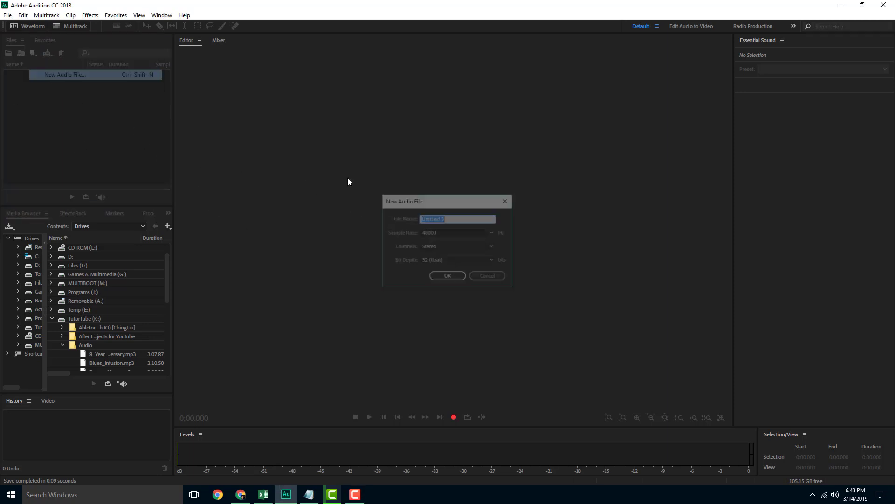
left_click(449, 277)
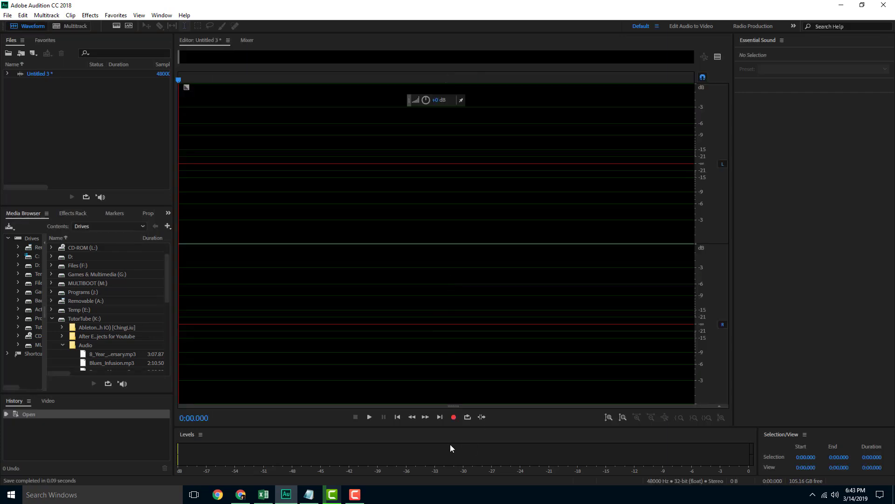
- Record a voice take of about 7.4 seconds into the new file
left_click(454, 416)
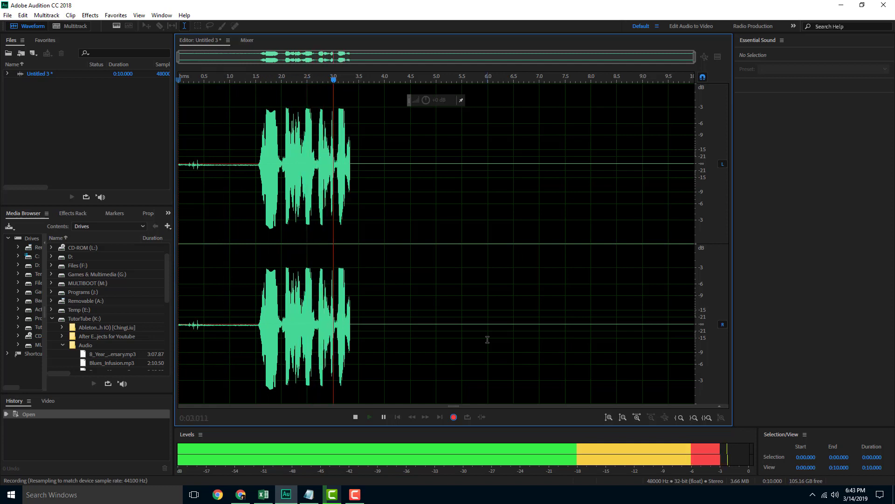
left_click(356, 416)
left_click(438, 264)
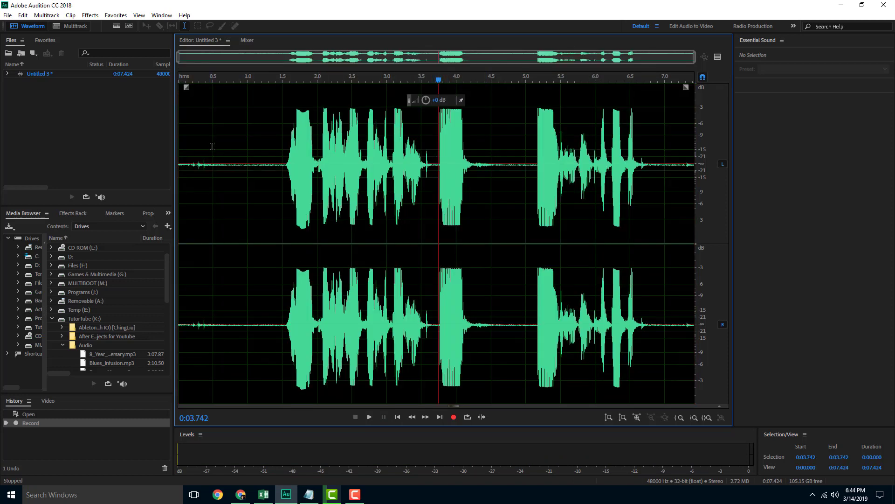
left_click(193, 83)
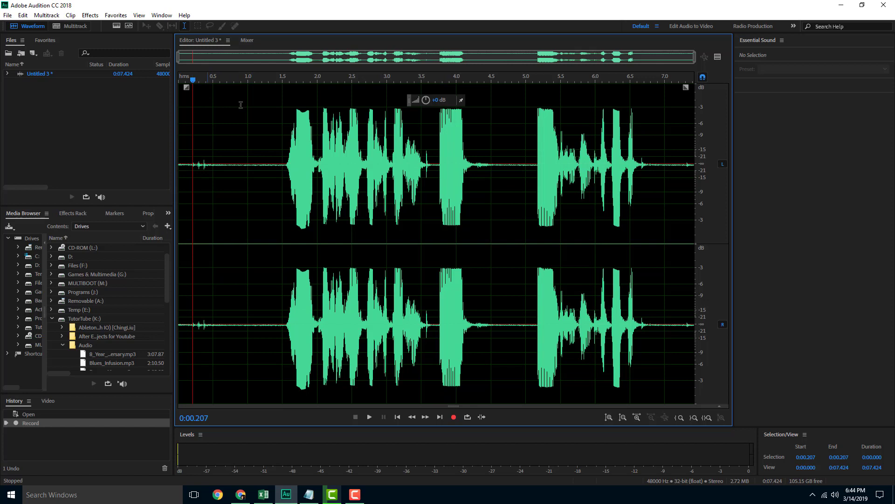
key("space")
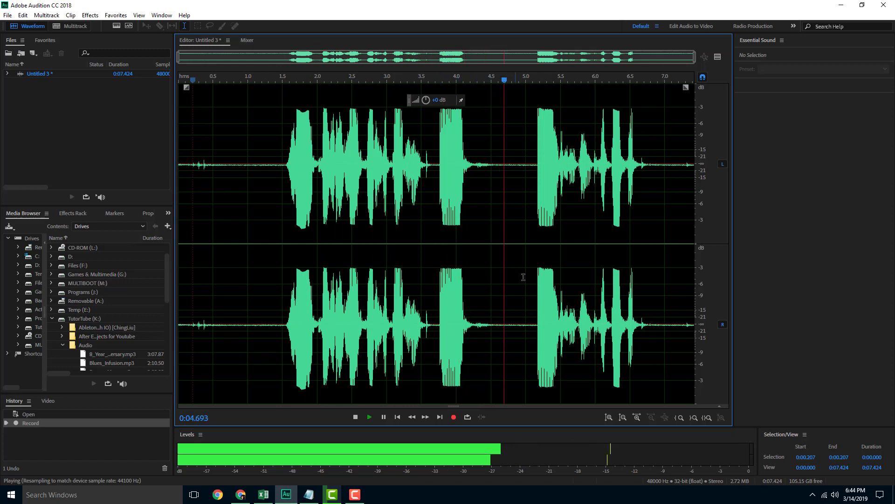
key("space")
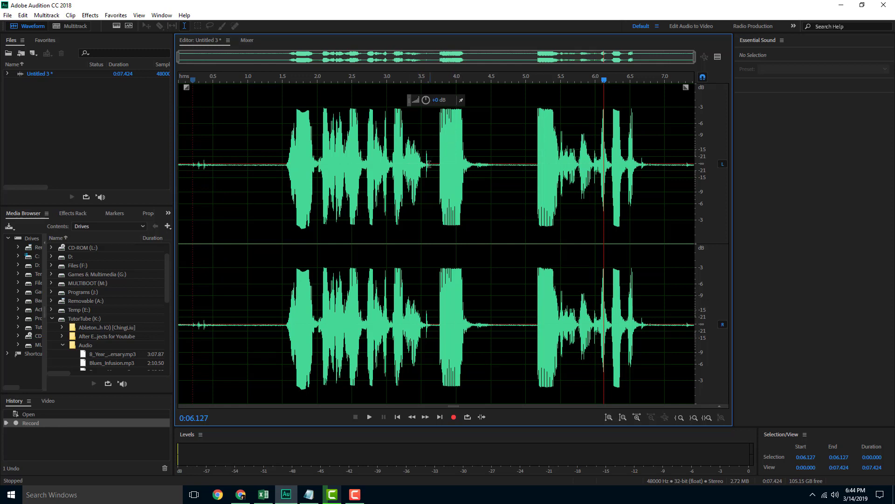
- Delete the pause in the middle of the recording and preview from 1.5 seconds
left_click_drag(426, 164, 535, 176)
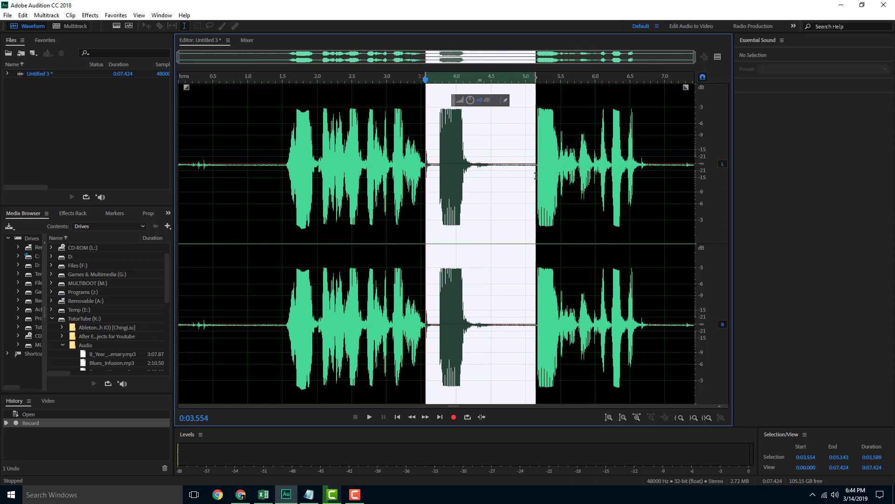
key("Delete")
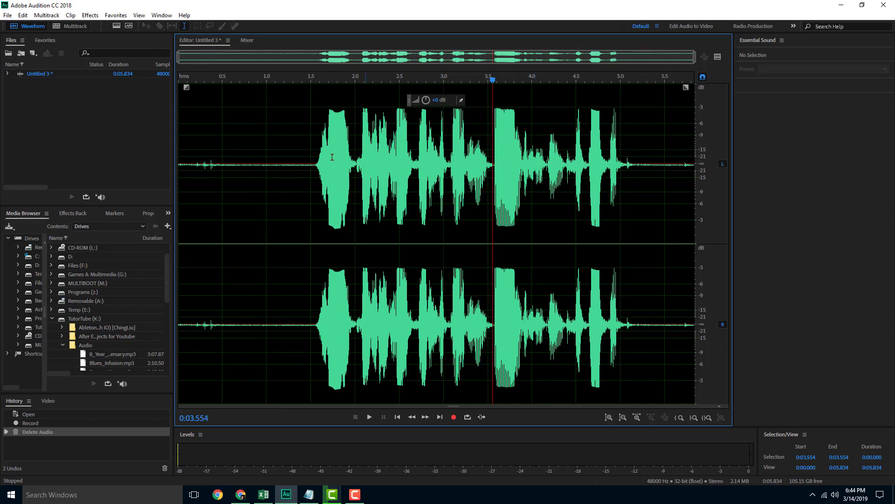
left_click(311, 160)
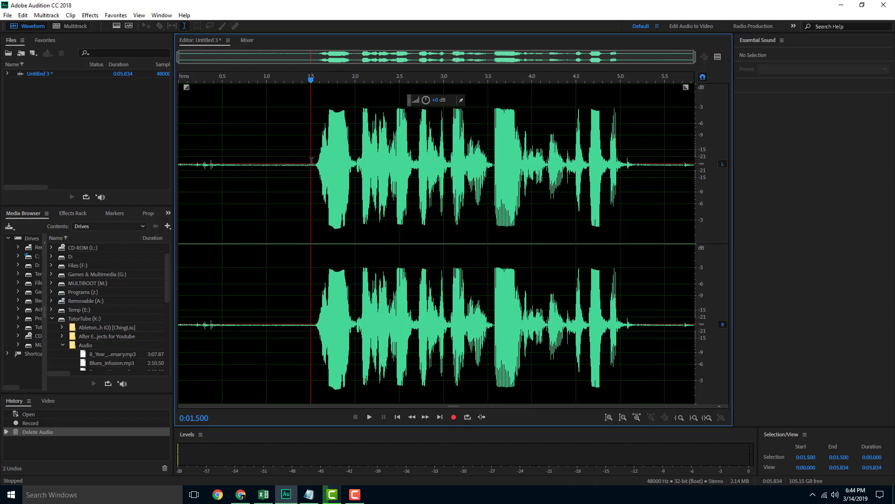
key("space")
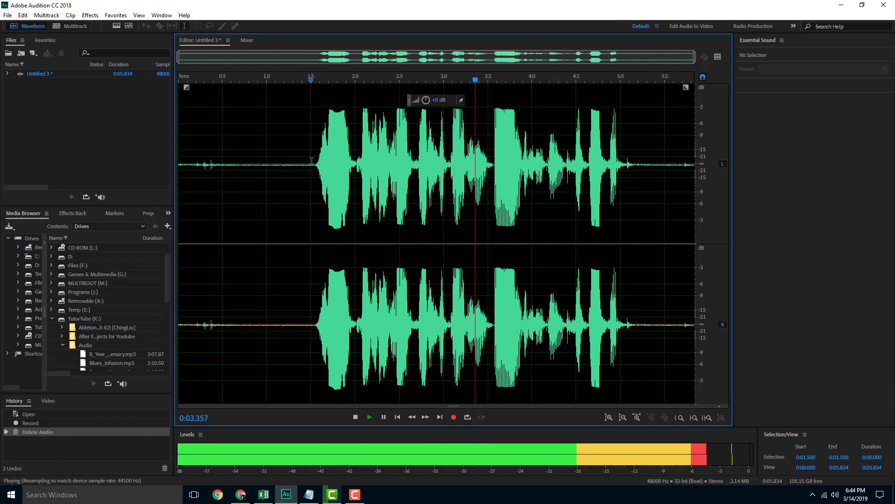
key("space")
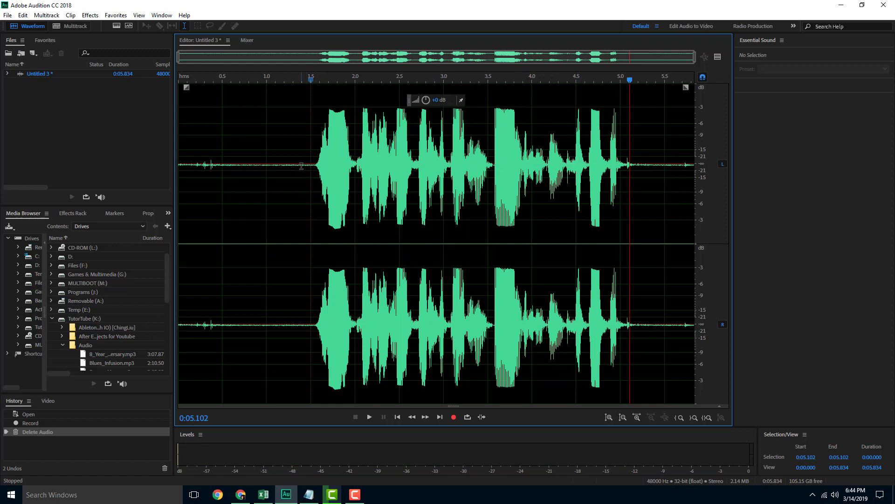
- Delete the first 1.5 seconds of audio, leaving a 4.334-second clip
left_click_drag(310, 165, 159, 171)
right_click(243, 167)
left_click(224, 187)
left_click(224, 187)
left_click_drag(311, 165, 156, 177)
key("Delete")
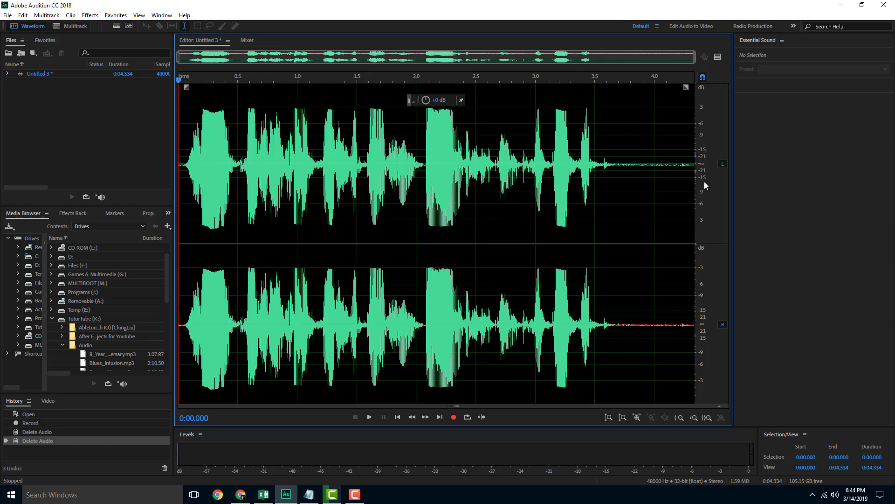
- Delete everything after 3.665 seconds and play the trimmed clip from the start
left_click_drag(614, 167, 742, 171)
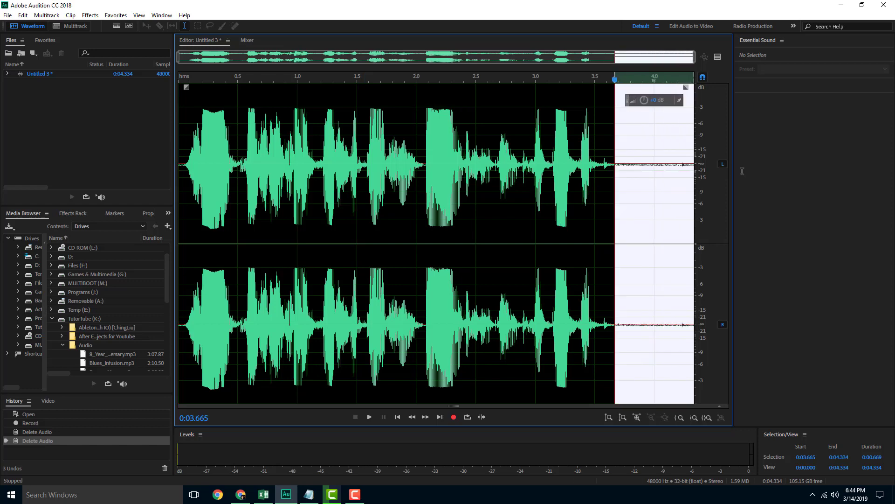
key("Delete")
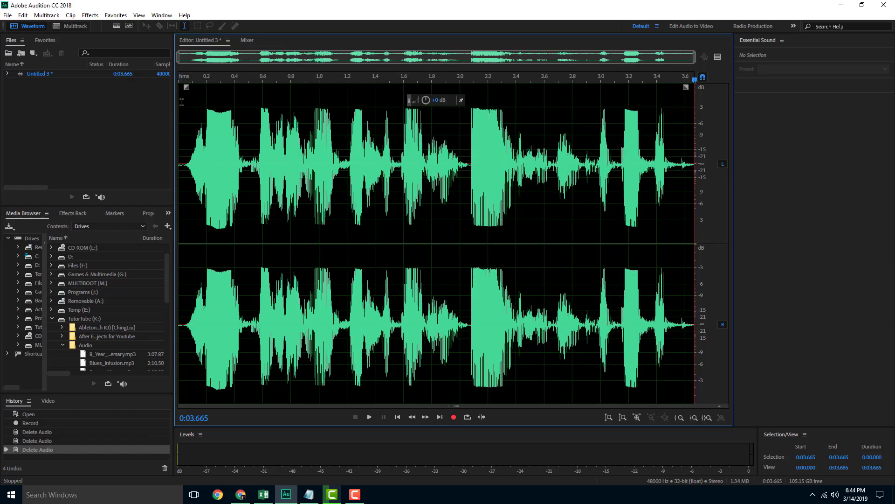
left_click(179, 80)
key("space")
- Copy the opening 0.499 seconds and paste it at 0.499 s, making the clip 4.164 seconds
left_click(182, 79)
key("space")
key("space")
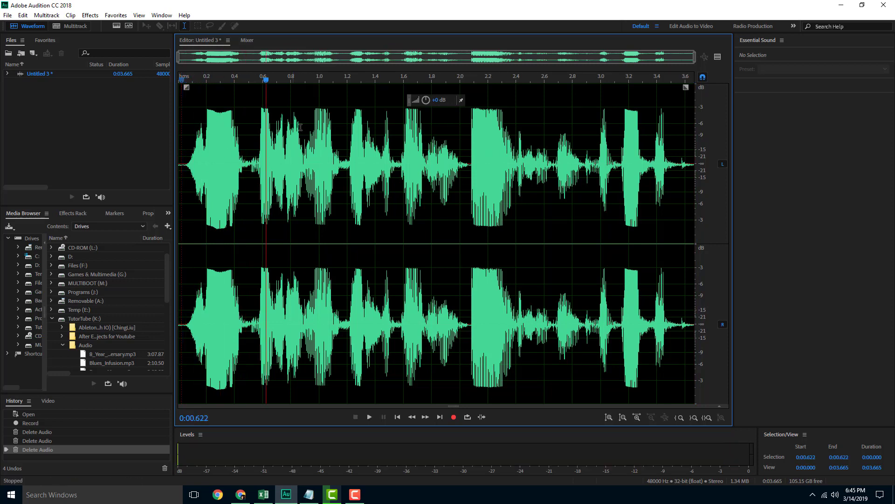
left_click_drag(249, 163, 146, 162)
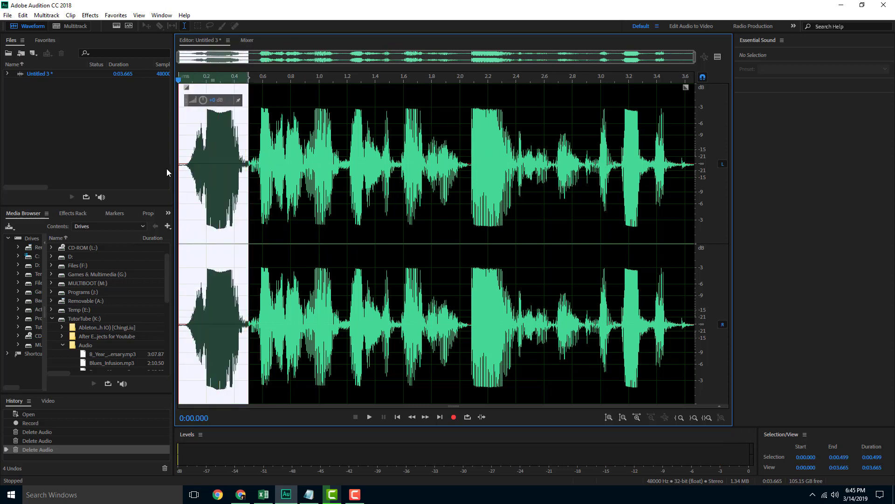
key("ctrl+c")
left_click(249, 163)
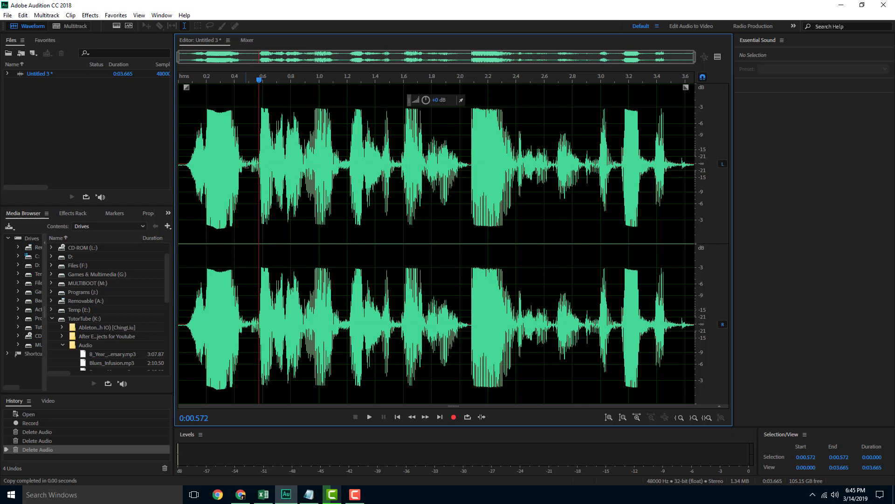
key("ctrl+v")
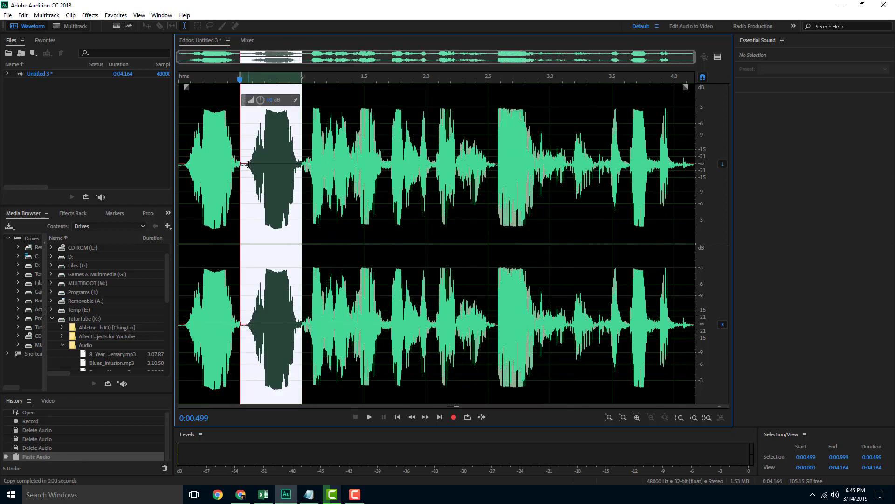
left_click(328, 164)
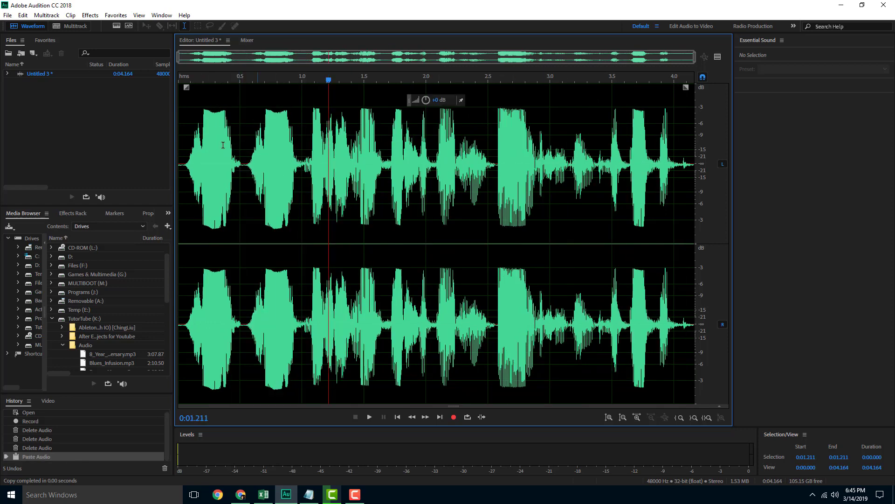
left_click(181, 81)
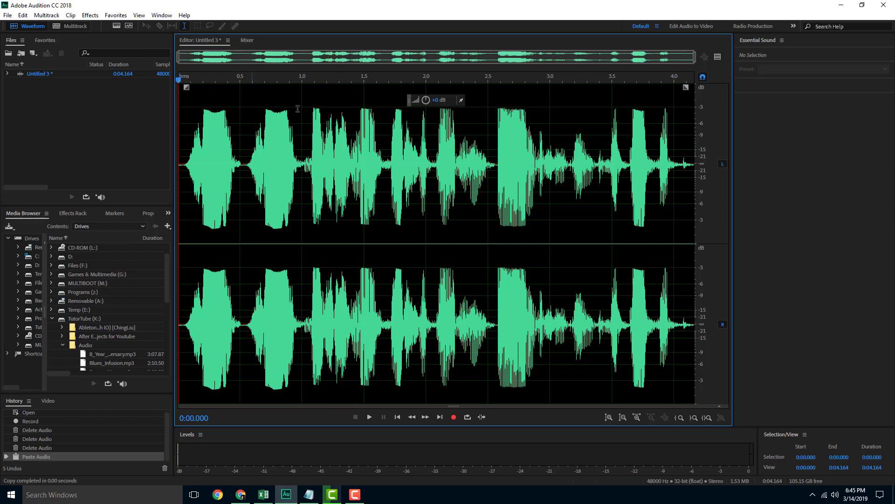
key("space")
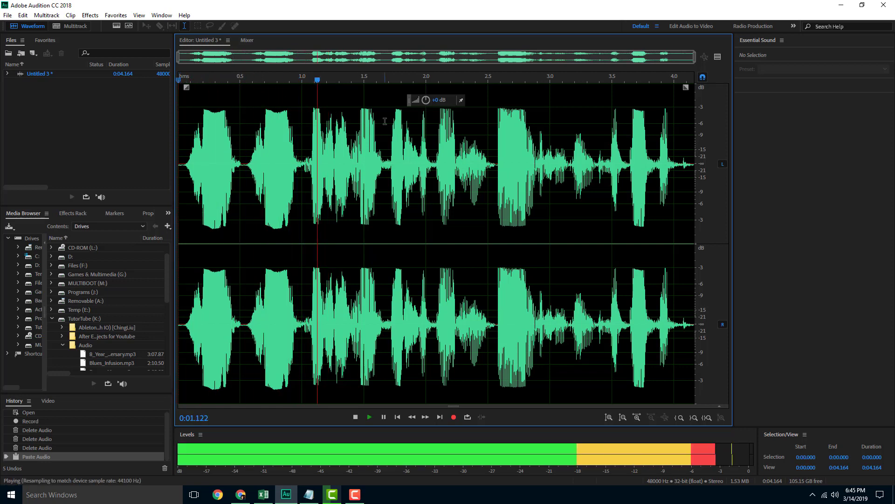
key("space")
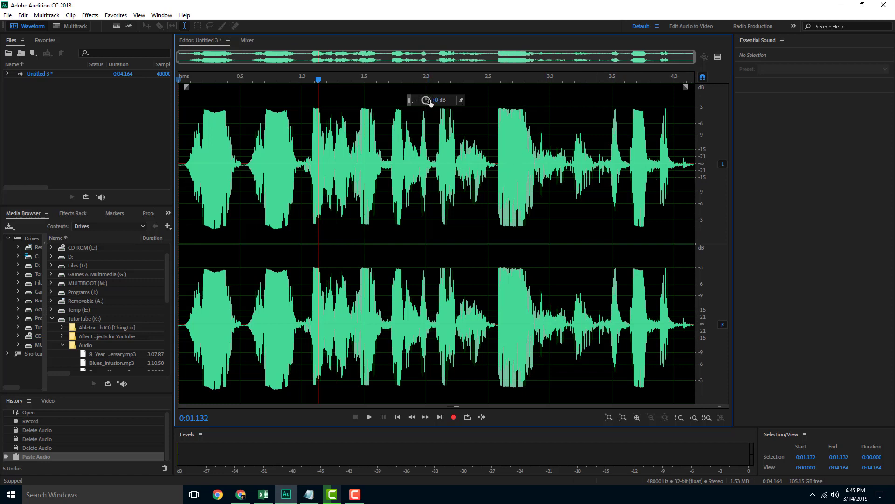
left_click_drag(434, 103, 454, 103)
left_click(308, 155)
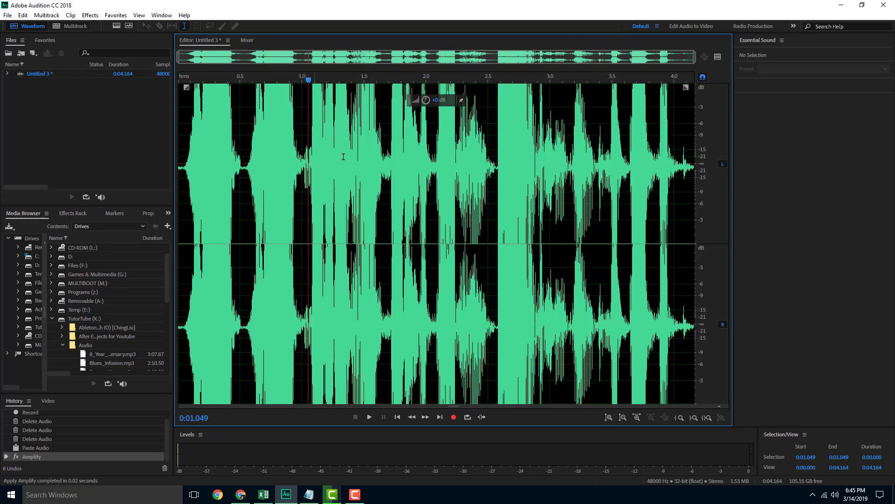
key("space")
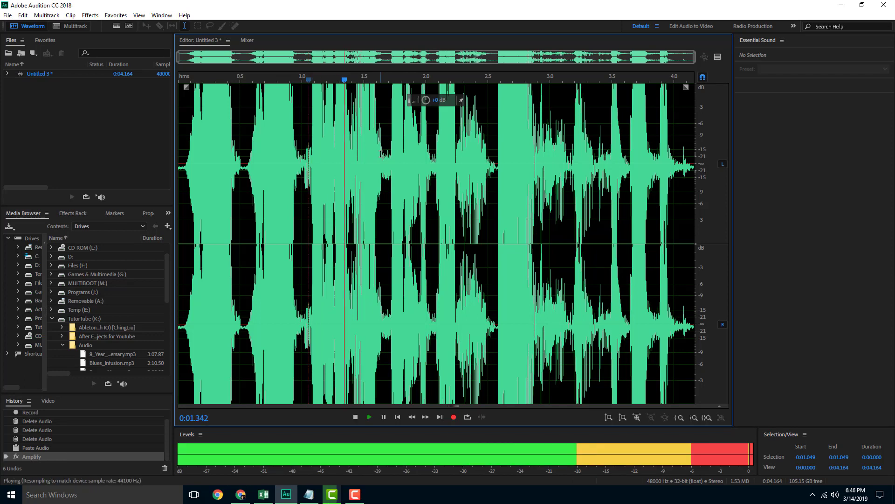
key("space")
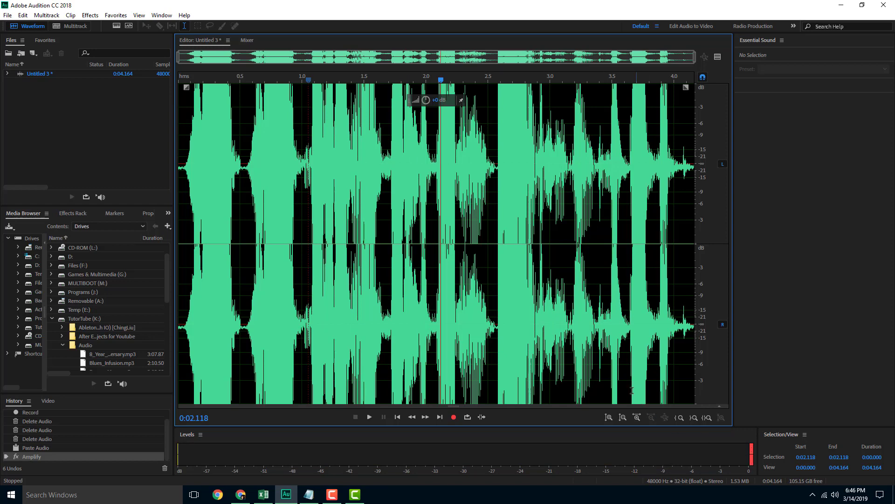
- Undo the +9.3 dB Amplify and reapply a gentler boost of about +2.4 dB
key("ctrl+z")
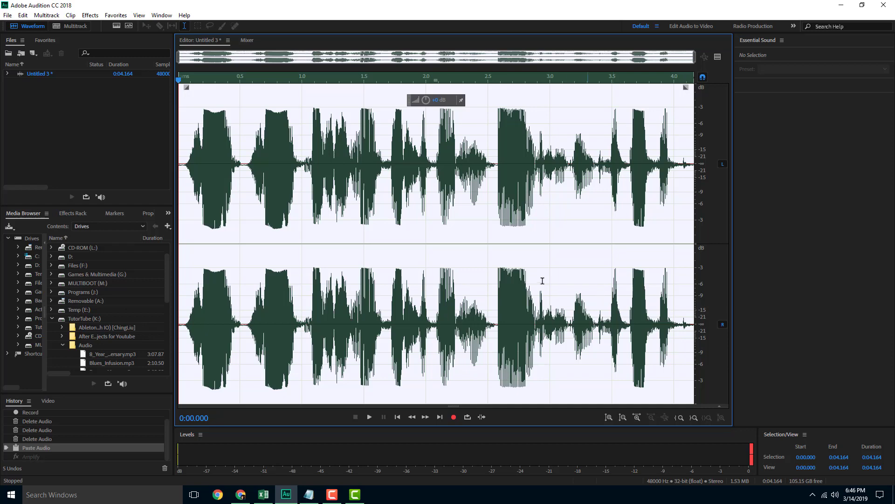
left_click(489, 221)
left_click_drag(438, 100, 441, 101)
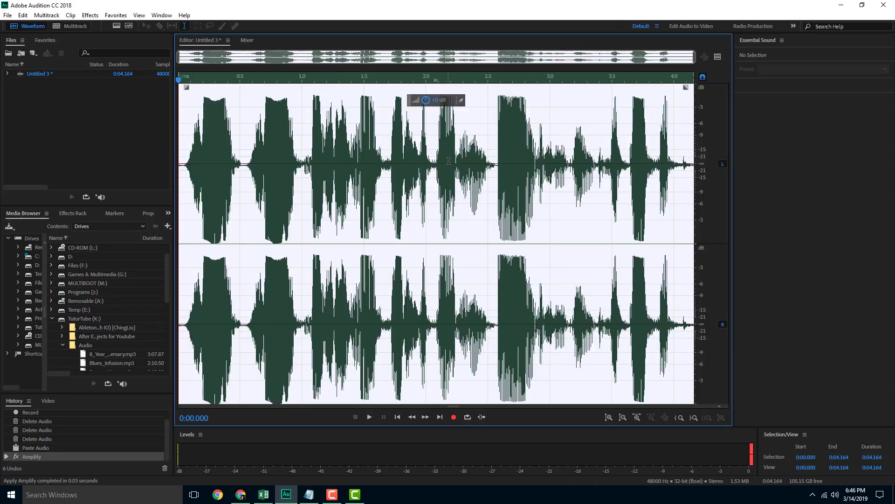
left_click(516, 234)
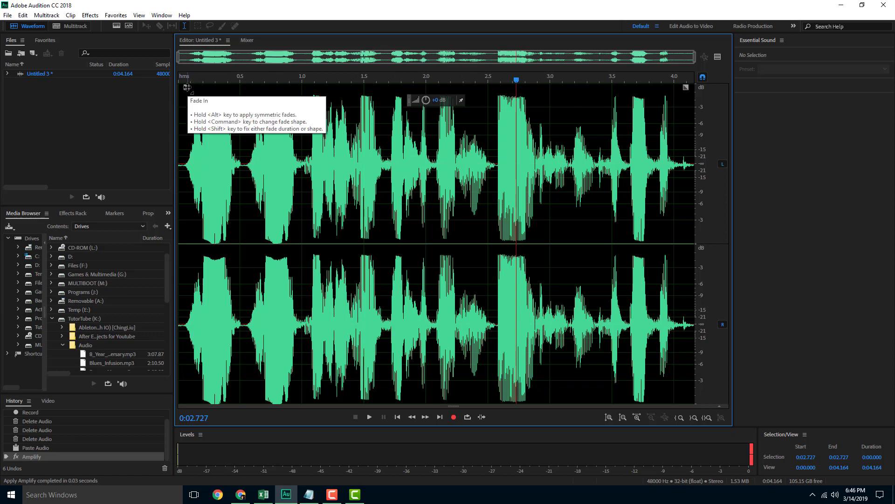
- Add a linear fade-in at the start and a fade-out at the end of Untitled 3
left_click_drag(186, 87, 271, 80)
left_click(180, 78)
key("space")
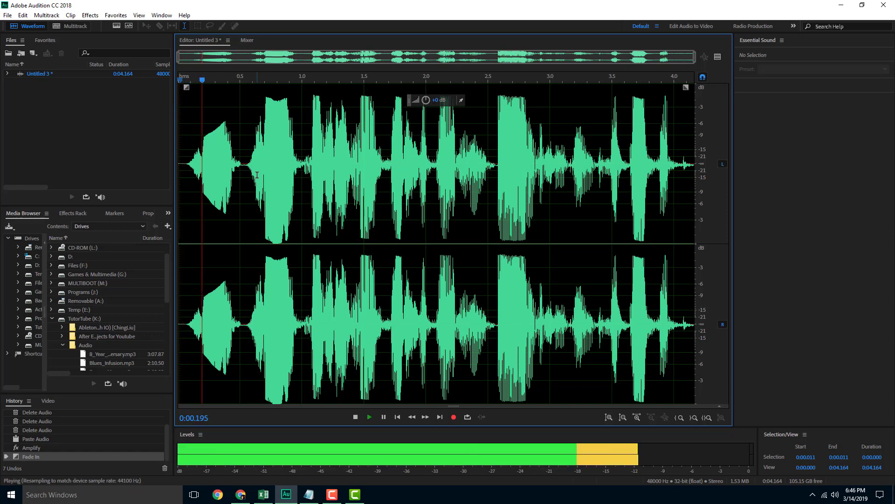
key("space")
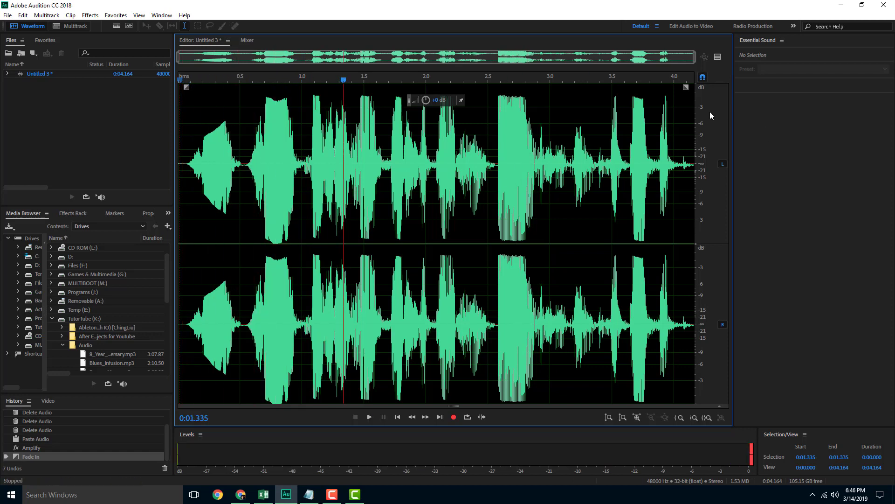
left_click_drag(686, 87, 618, 88)
left_click_drag(165, 267, 165, 287)
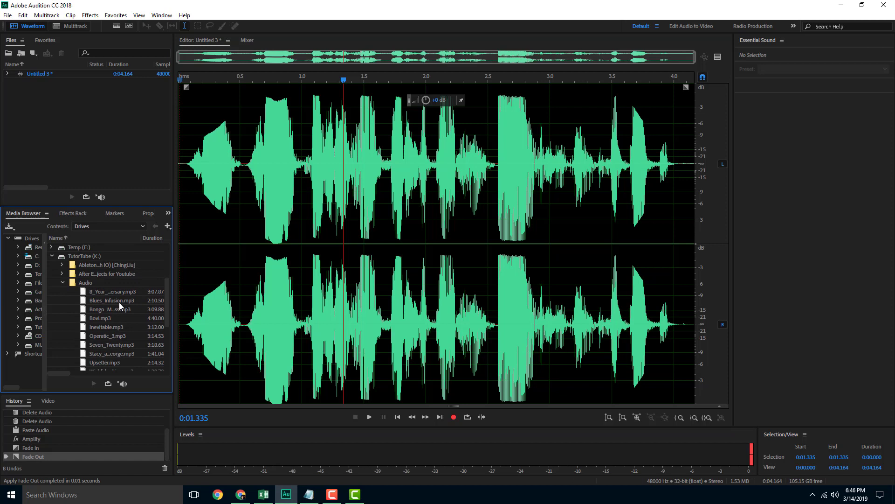
- Open Bovi.mp3 from the Media Browser and play it briefly
double_click(99, 318)
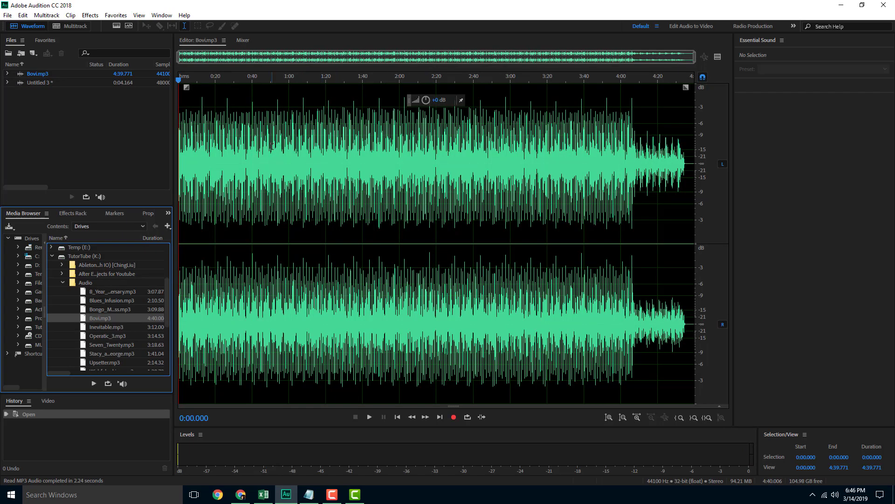
key("space")
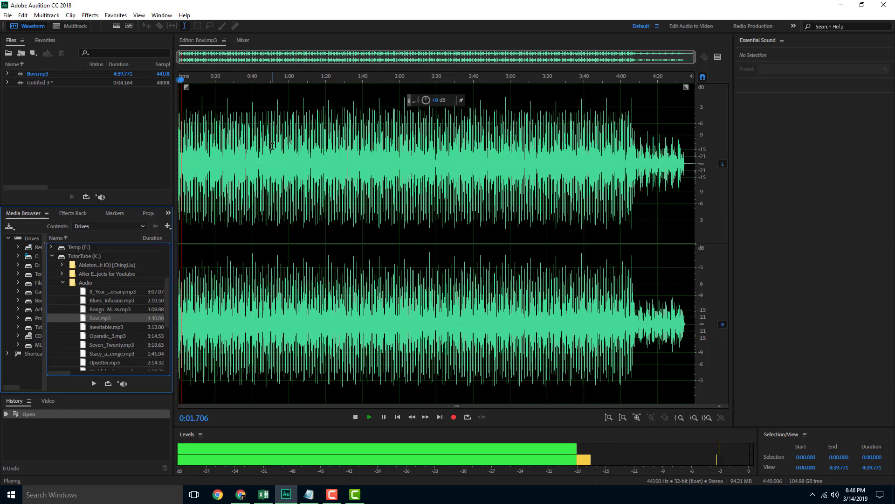
key("space")
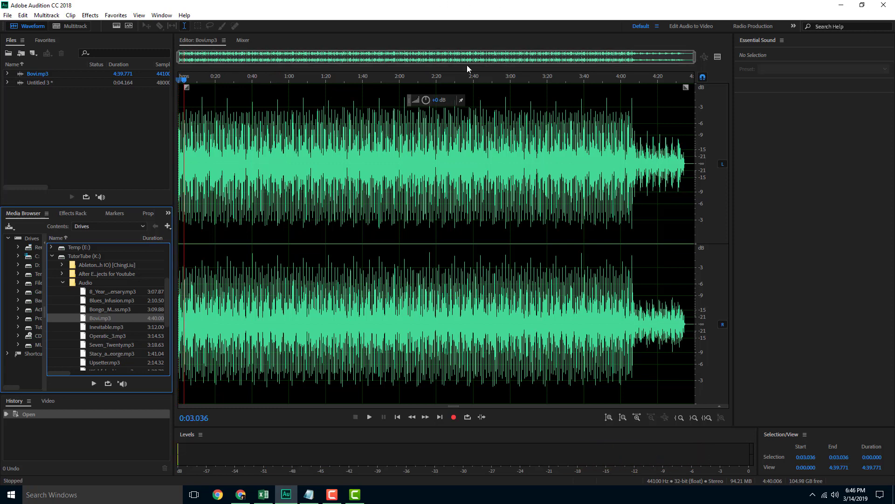
- Amplify Bovi.mp3 by about +1.8 dB and add a fade-in and fade-out
left_click_drag(439, 100, 438, 102)
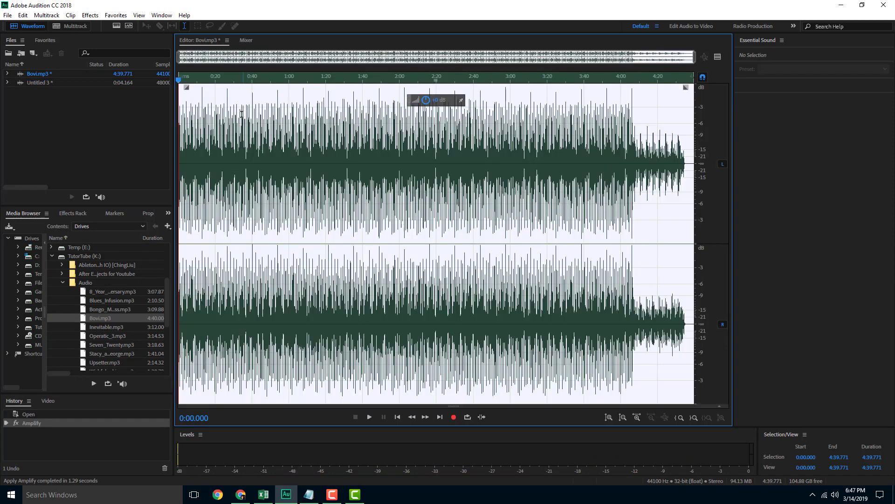
left_click(235, 115)
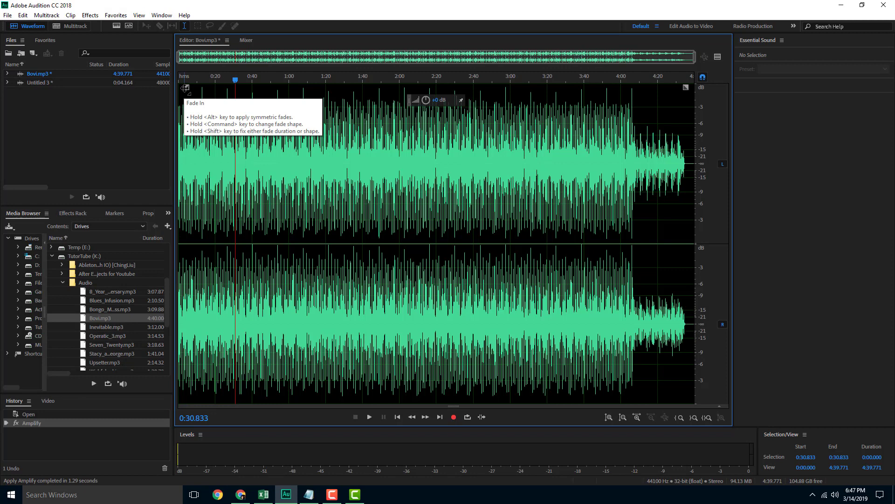
left_click_drag(186, 87, 224, 78)
left_click_drag(688, 88, 665, 87)
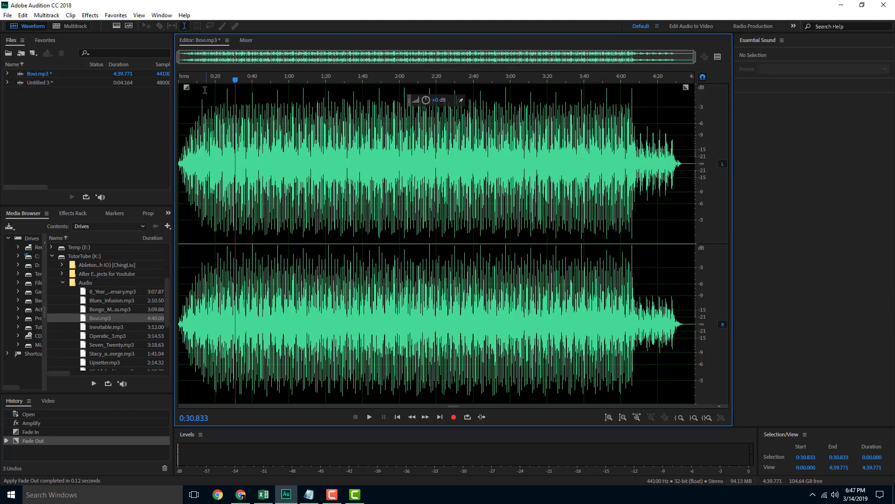
left_click(180, 76)
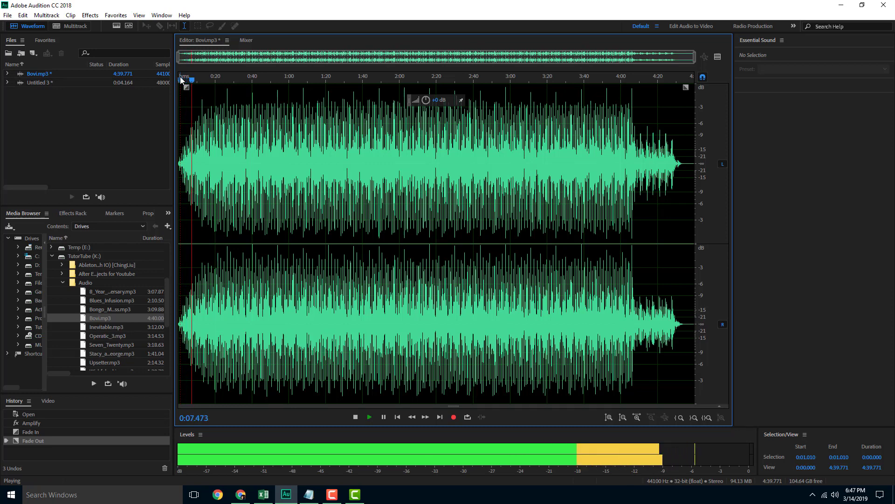
key("space")
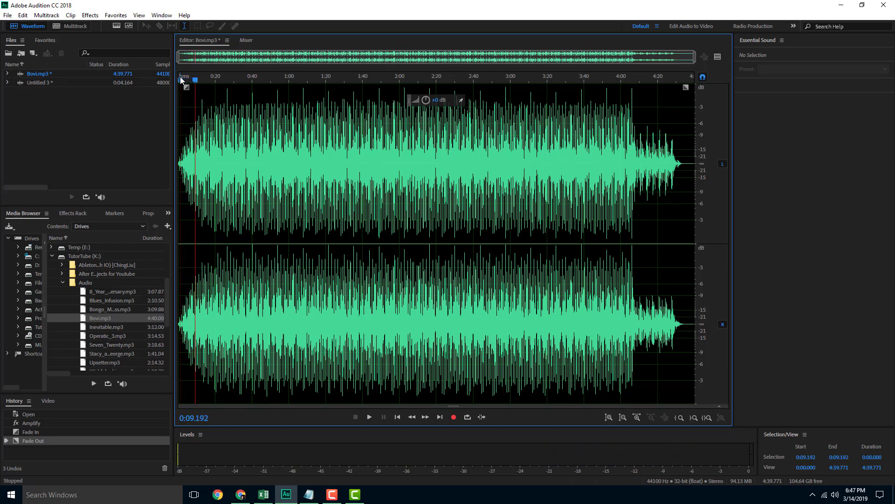
left_click(665, 79)
key("space")
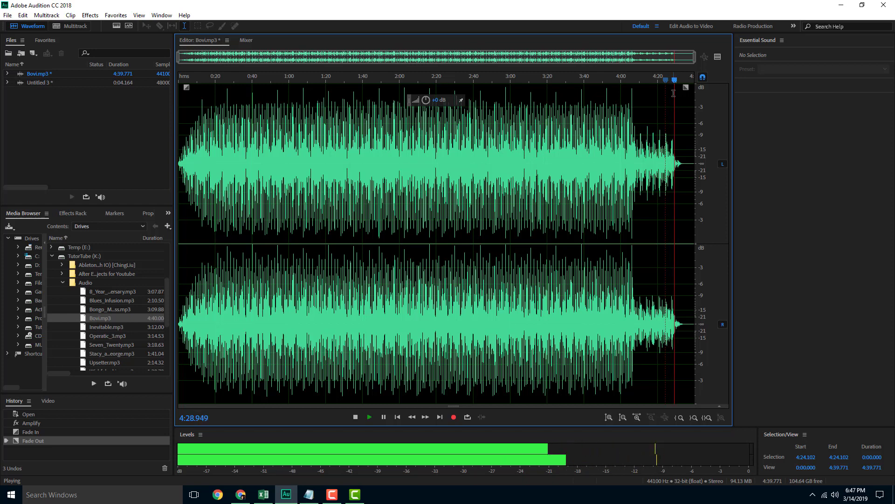
key("space")
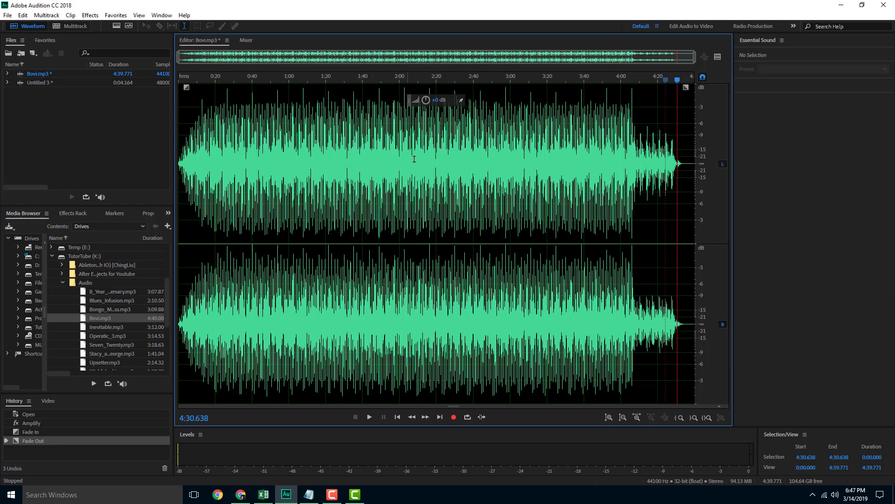
- Turn down Bovi.mp3 between 1:36.795 and 2:12.682, then play into that section
left_click_drag(373, 78, 400, 79)
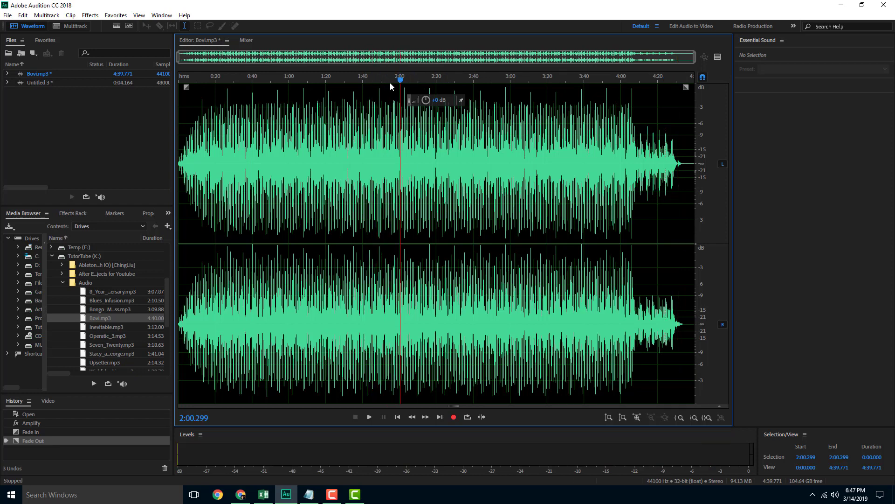
left_click_drag(357, 151, 421, 151)
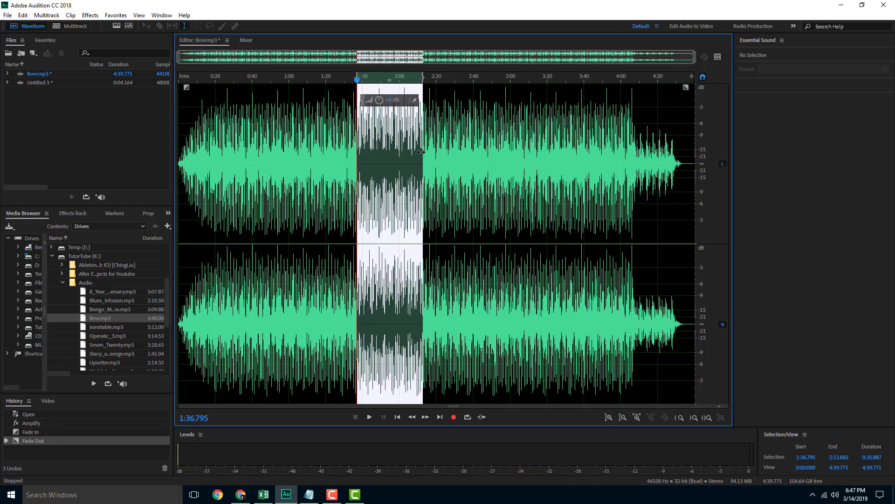
left_click_drag(389, 100, 381, 101)
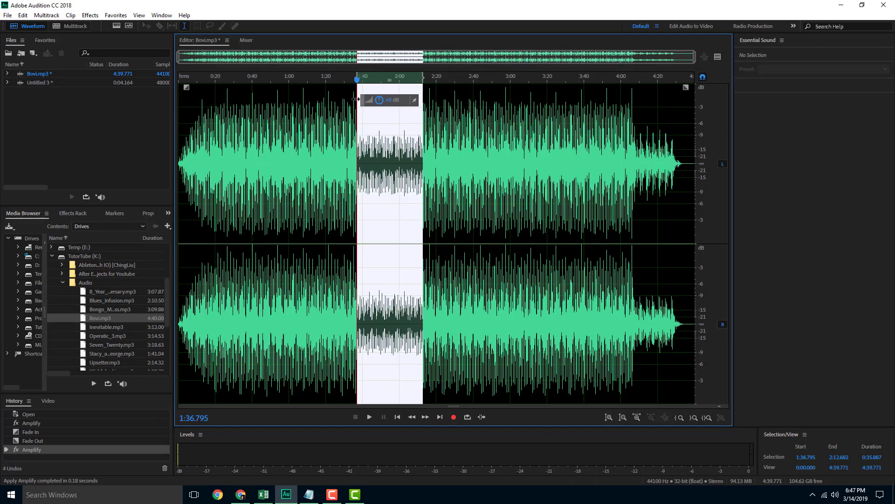
left_click(346, 126)
left_click(355, 136)
key("space")
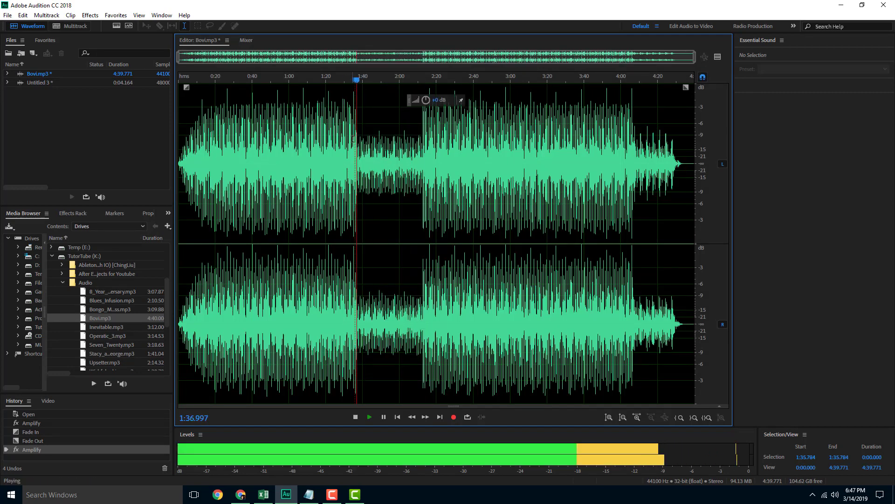
key("space")
left_click(420, 154)
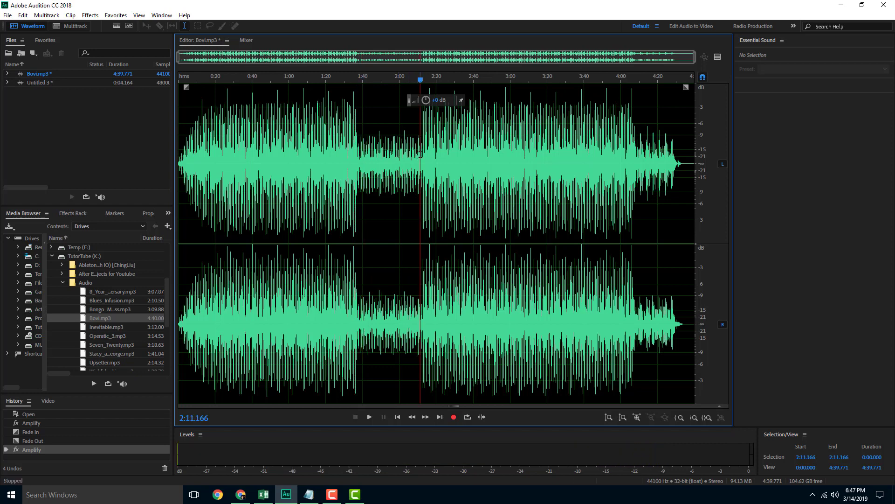
key("space")
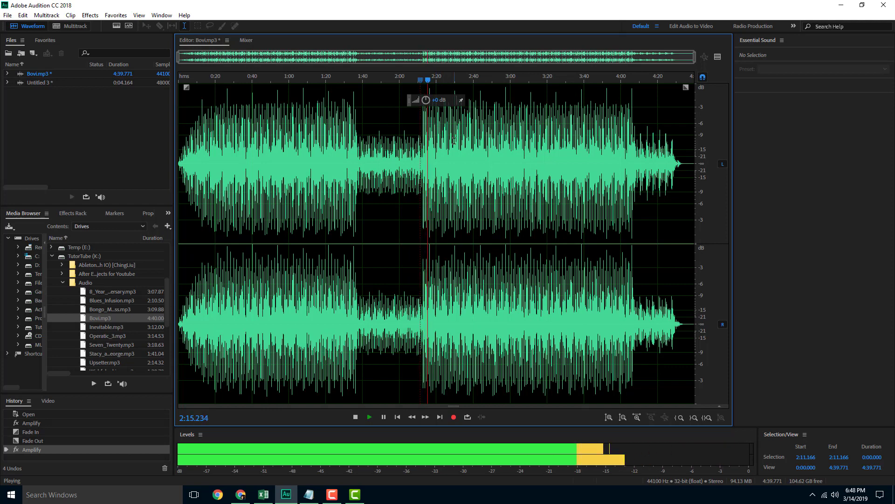
key("space")
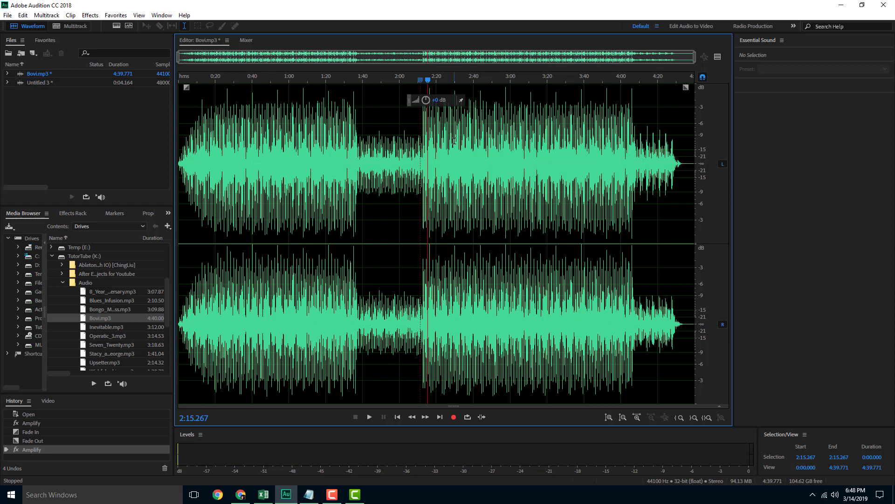